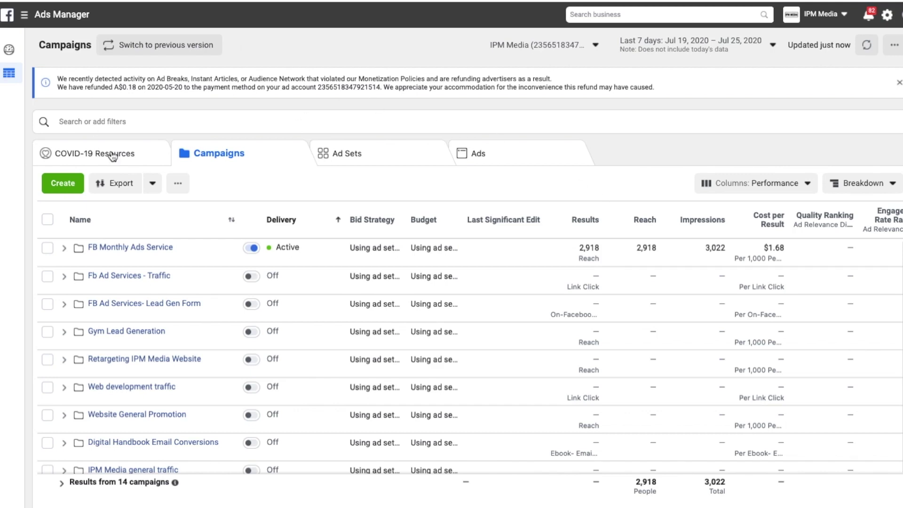
Open Ads Reporting from the Analyze and Report tools
{"action": "left_click", "coordinate": [49, 25]}
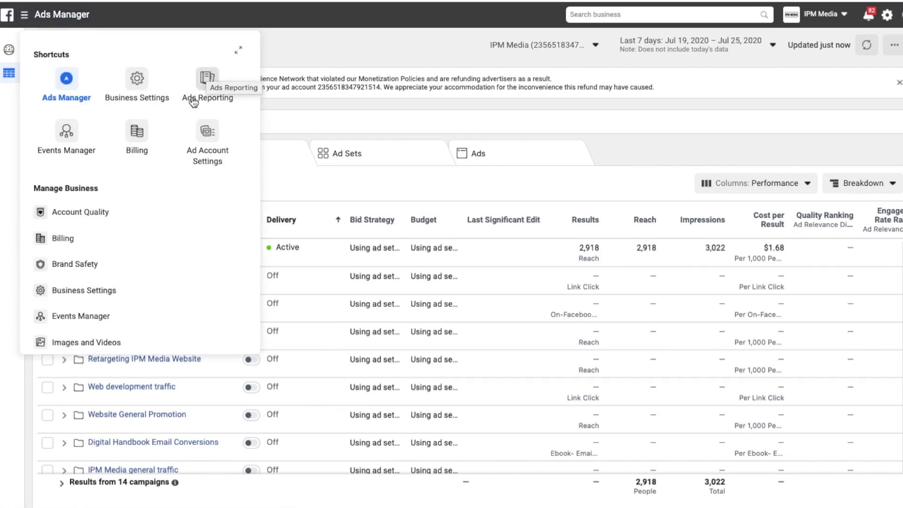
{"action": "scroll", "coordinate": [118, 229], "scroll_direction": "down", "scroll_amount": 1}
{"action": "scroll", "coordinate": [117, 229], "scroll_direction": "down", "scroll_amount": 3}
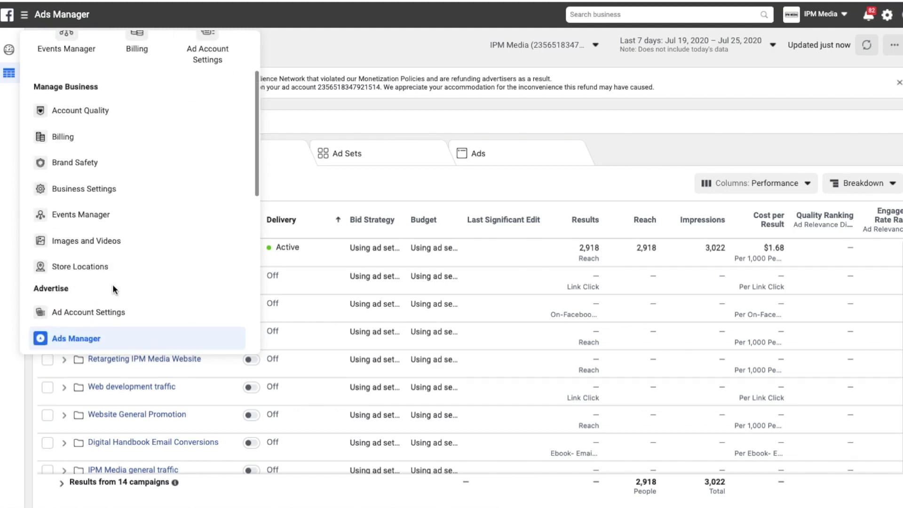
{"action": "scroll", "coordinate": [112, 284], "scroll_direction": "down", "scroll_amount": 5}
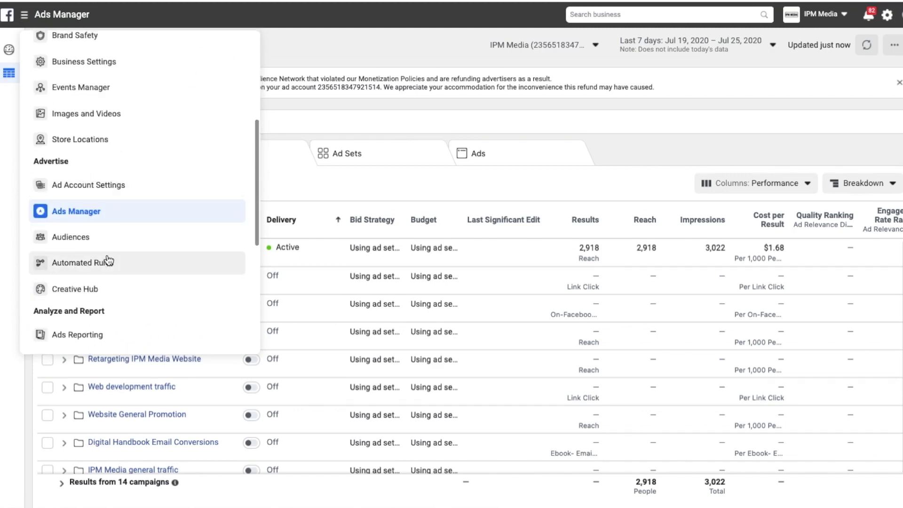
{"action": "scroll", "coordinate": [80, 261], "scroll_direction": "down", "scroll_amount": 3}
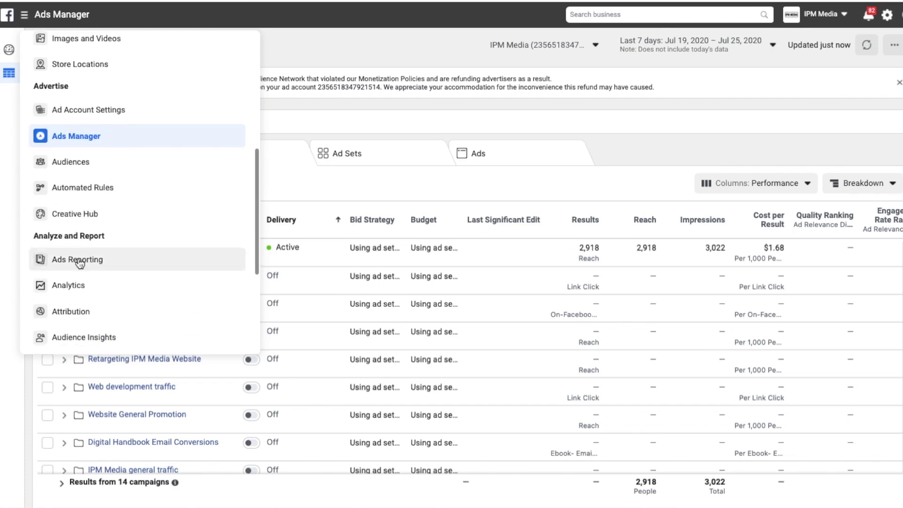
{"action": "left_click", "coordinate": [123, 265]}
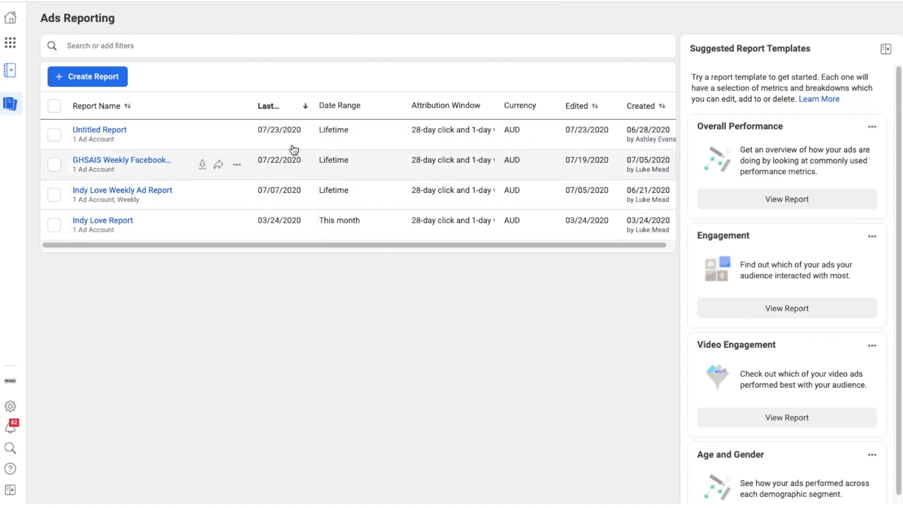
Create a report named Test for the IPM Media ad account
{"action": "scroll", "coordinate": [758, 303], "scroll_direction": "down", "scroll_amount": 1}
{"action": "scroll", "coordinate": [772, 235], "scroll_direction": "up", "scroll_amount": 1}
{"action": "scroll", "coordinate": [782, 385], "scroll_direction": "down", "scroll_amount": 1}
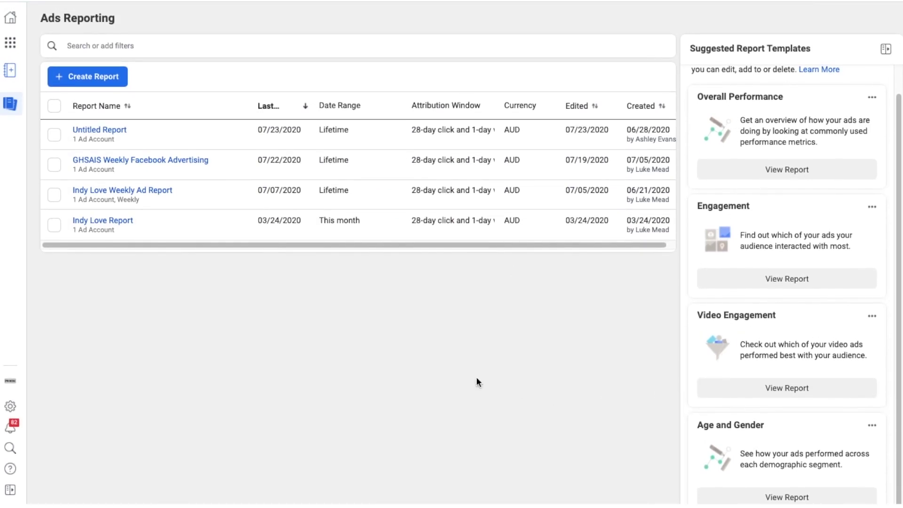
{"action": "left_click", "coordinate": [72, 74]}
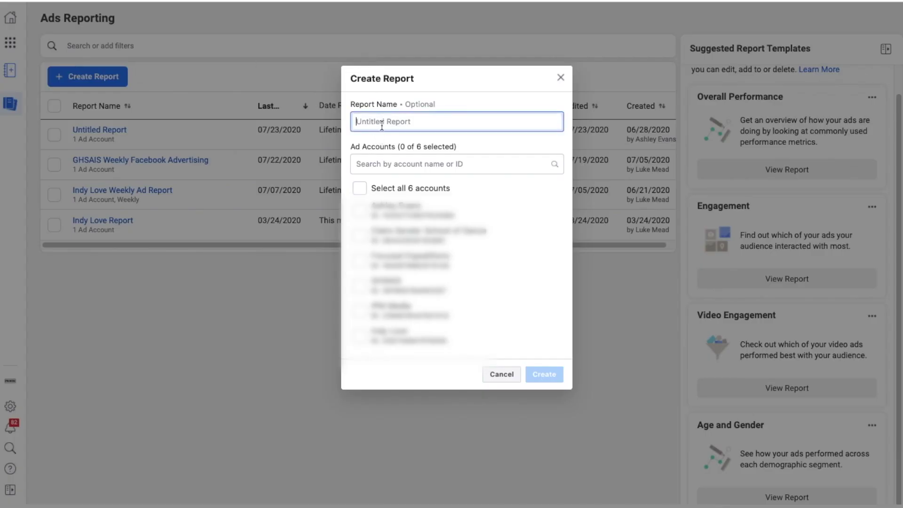
{"action": "type", "text": "Test"}
{"action": "left_click", "coordinate": [359, 311]}
{"action": "left_click", "coordinate": [526, 374]}
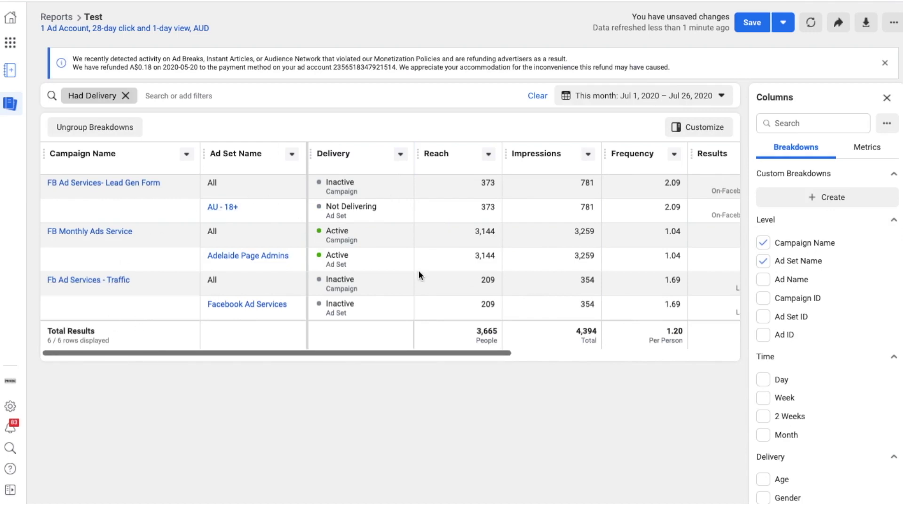
Remove the Had Delivery filter and set the report's date range to Lifetime
{"action": "left_click", "coordinate": [170, 93]}
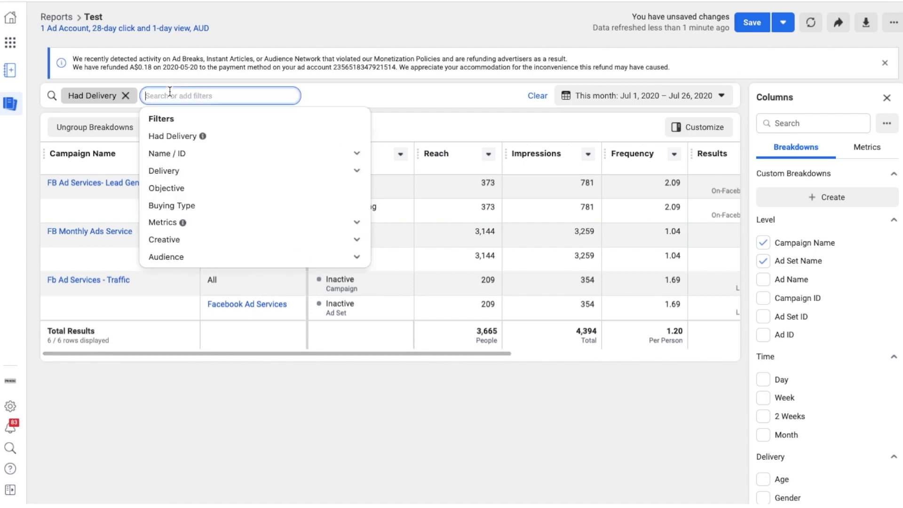
{"action": "left_click", "coordinate": [336, 82]}
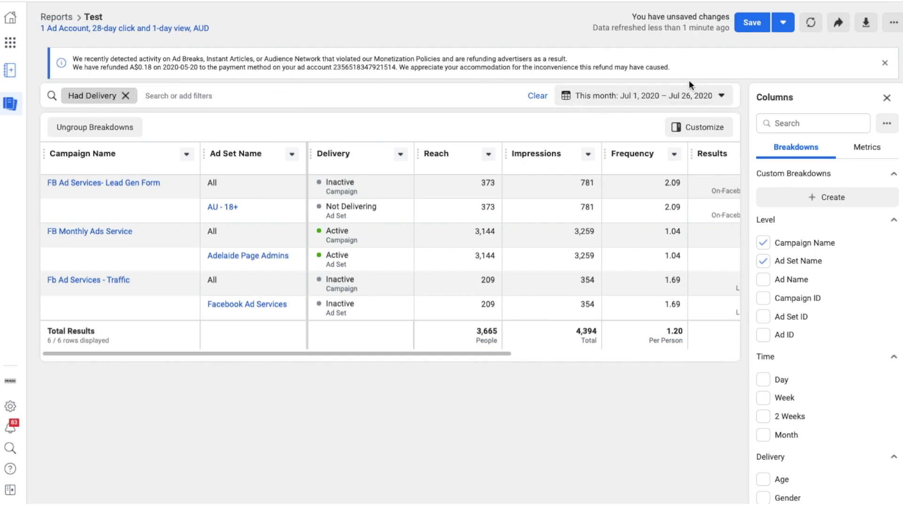
{"action": "left_click", "coordinate": [125, 95]}
{"action": "left_click", "coordinate": [625, 91]}
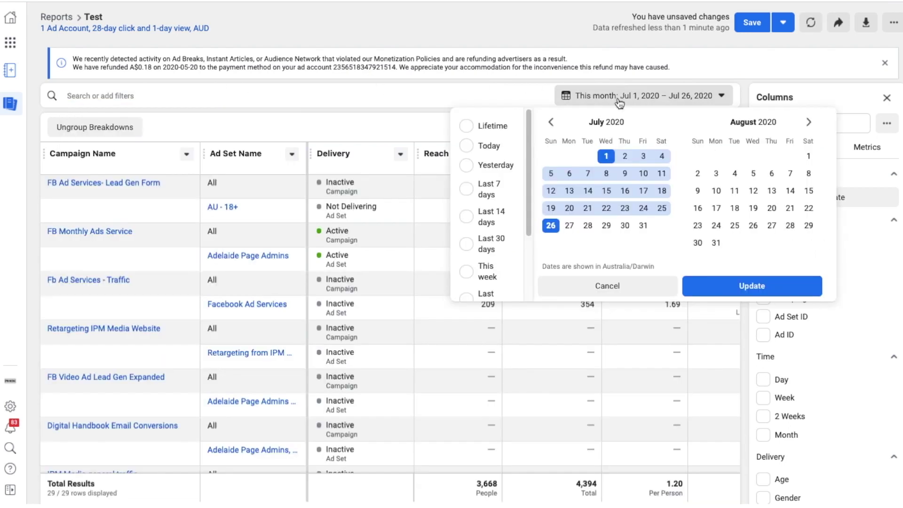
{"action": "left_click", "coordinate": [490, 125]}
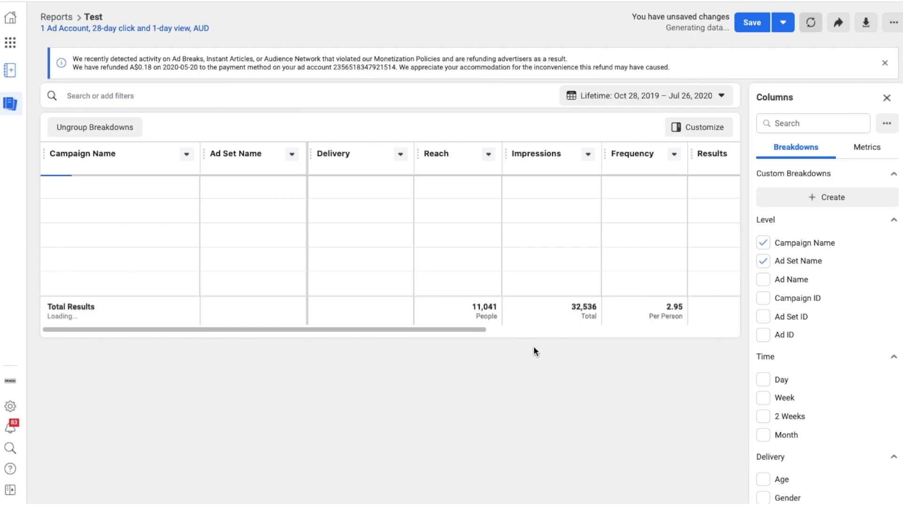
Find the FB Monthly Ads Service campaign in the report table and select its name for copying
{"action": "scroll", "coordinate": [348, 322], "scroll_direction": "down", "scroll_amount": 2}
{"action": "scroll", "coordinate": [349, 322], "scroll_direction": "up", "scroll_amount": 2}
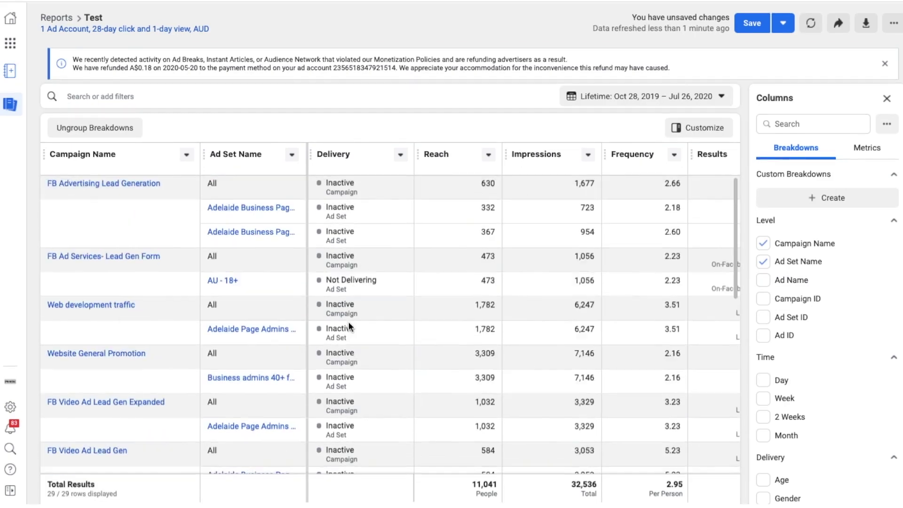
{"action": "scroll", "coordinate": [348, 322], "scroll_direction": "down", "scroll_amount": 9}
{"action": "scroll", "coordinate": [349, 321], "scroll_direction": "up", "scroll_amount": 2}
{"action": "scroll", "coordinate": [349, 322], "scroll_direction": "up", "scroll_amount": 8}
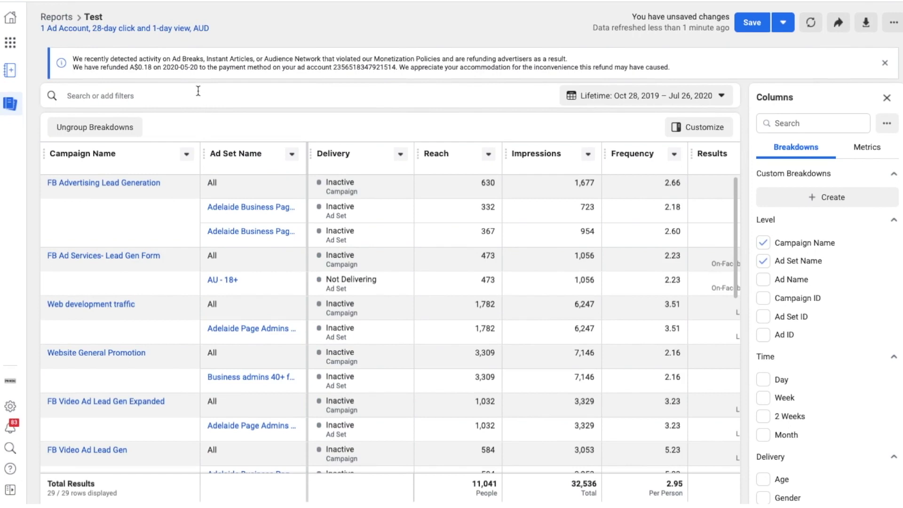
{"action": "scroll", "coordinate": [335, 272], "scroll_direction": "down", "scroll_amount": 6}
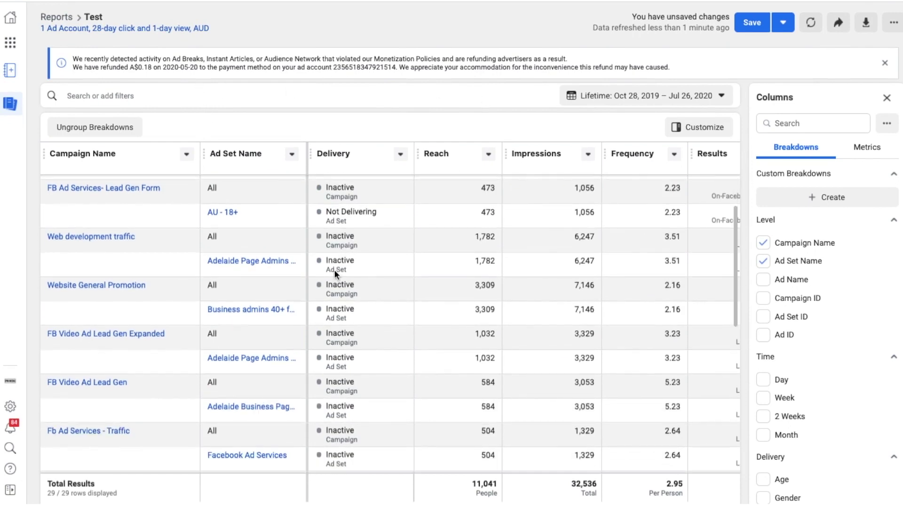
{"action": "scroll", "coordinate": [328, 291], "scroll_direction": "down", "scroll_amount": 3}
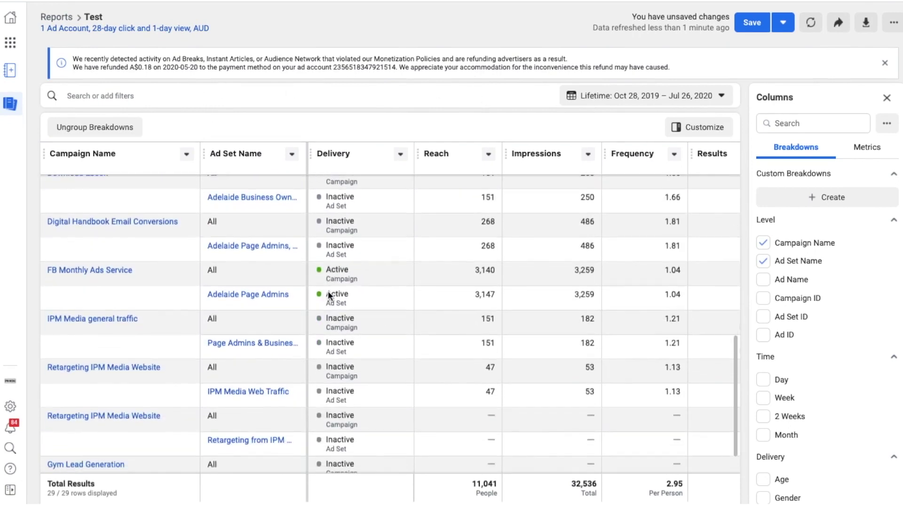
{"action": "left_click_drag", "start_coordinate": [136, 269], "coordinate": [45, 272]}
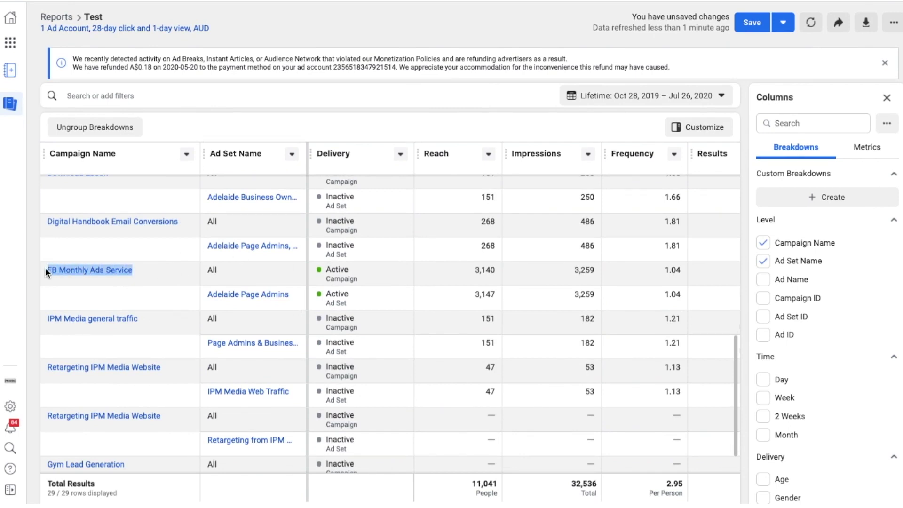
Filter the report to campaigns whose Campaign Name contains "FB Monthly Ads Service"
{"action": "left_click", "coordinate": [105, 96]}
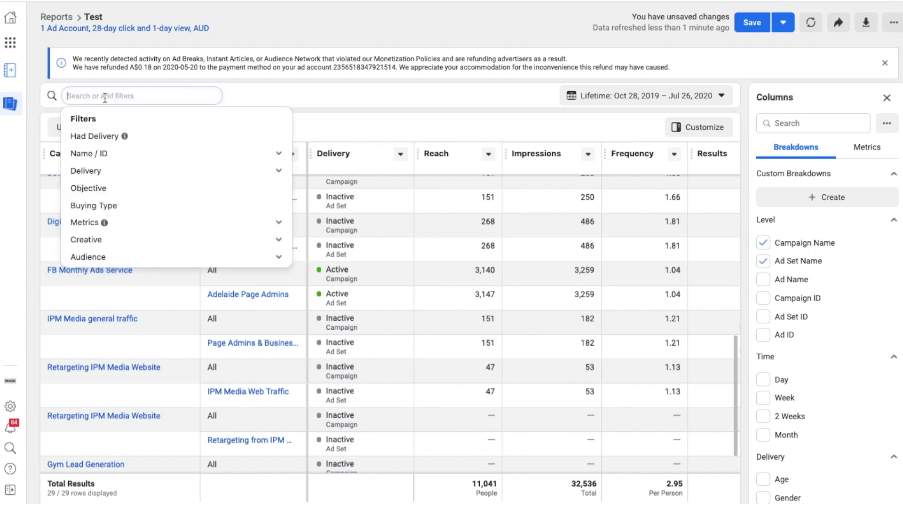
{"action": "left_click", "coordinate": [113, 160]}
{"action": "left_click", "coordinate": [116, 171]}
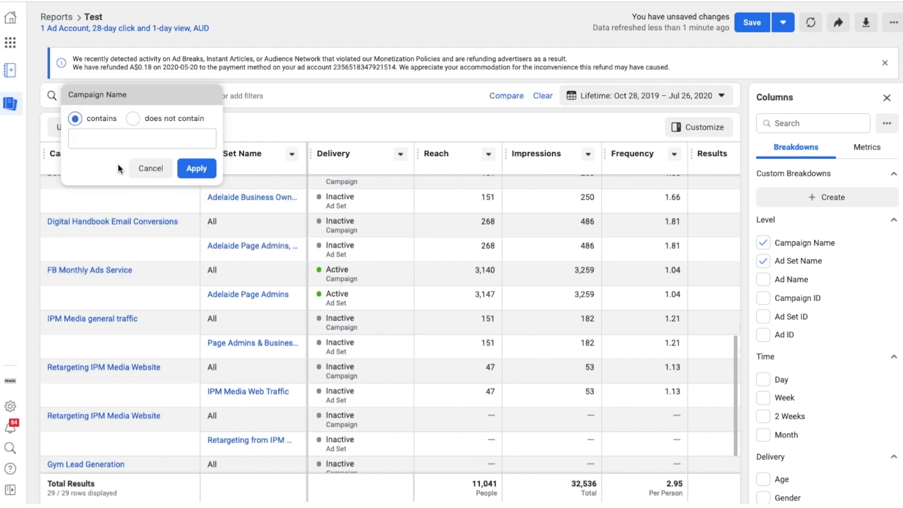
{"action": "left_click", "coordinate": [141, 143]}
{"action": "type", "text": "FB Monthly Ads Service"}
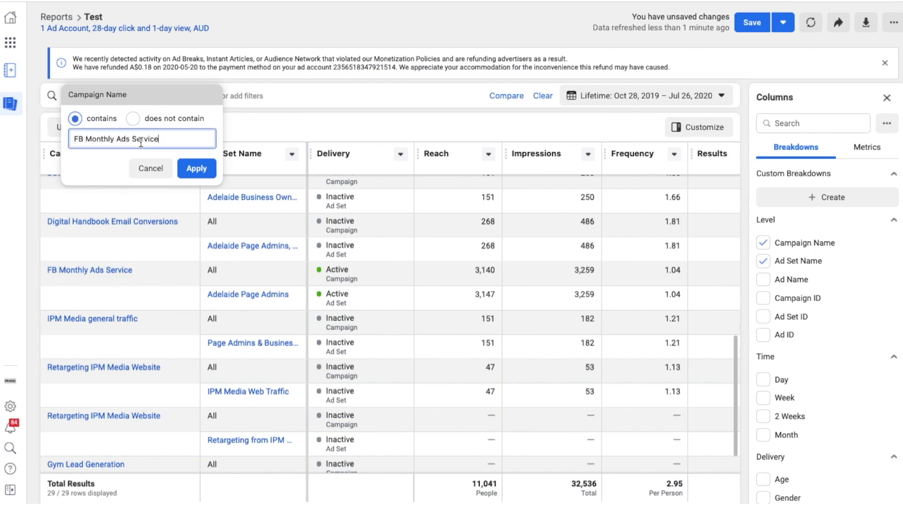
{"action": "left_click", "coordinate": [188, 168]}
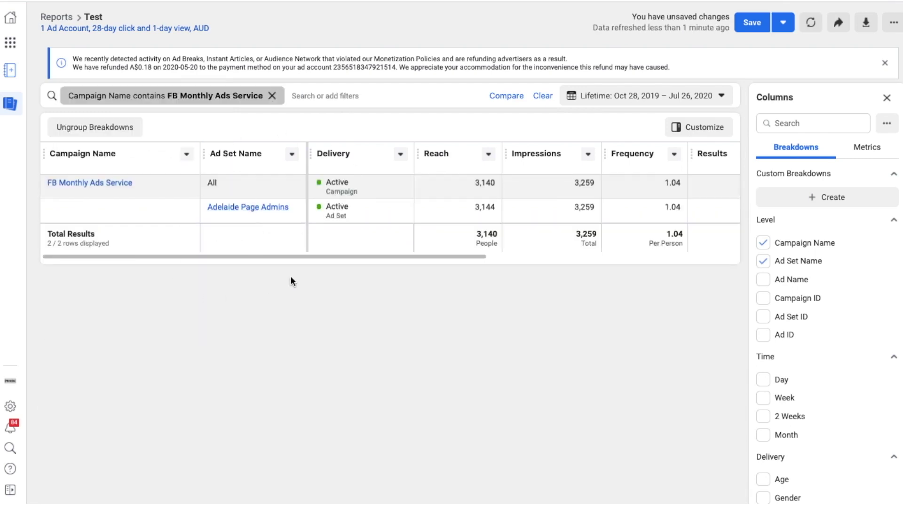
{"action": "left_click", "coordinate": [337, 103]}
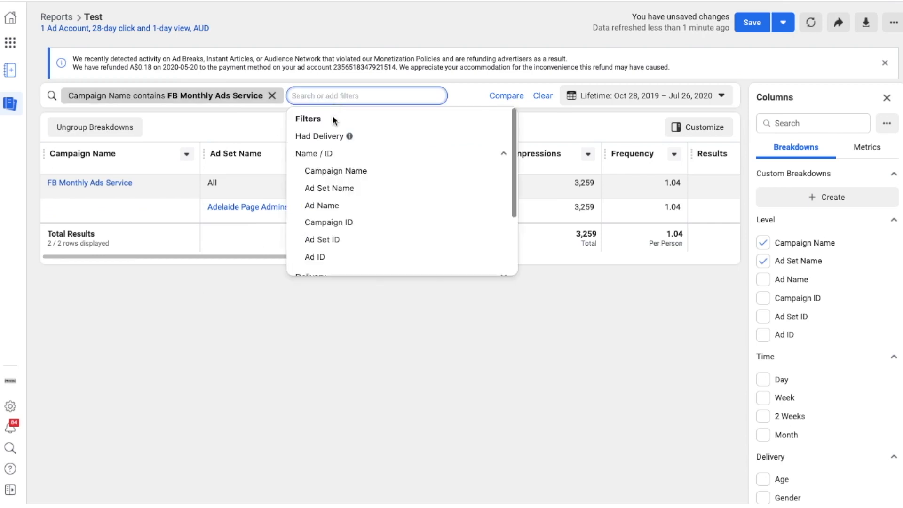
{"action": "scroll", "coordinate": [353, 169], "scroll_direction": "down", "scroll_amount": 2}
{"action": "scroll", "coordinate": [353, 162], "scroll_direction": "down", "scroll_amount": 1}
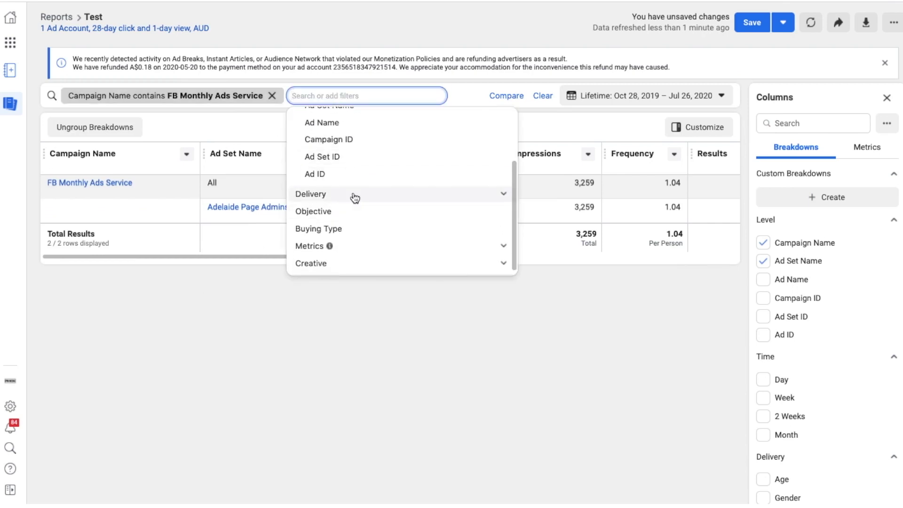
{"action": "left_click", "coordinate": [353, 195]}
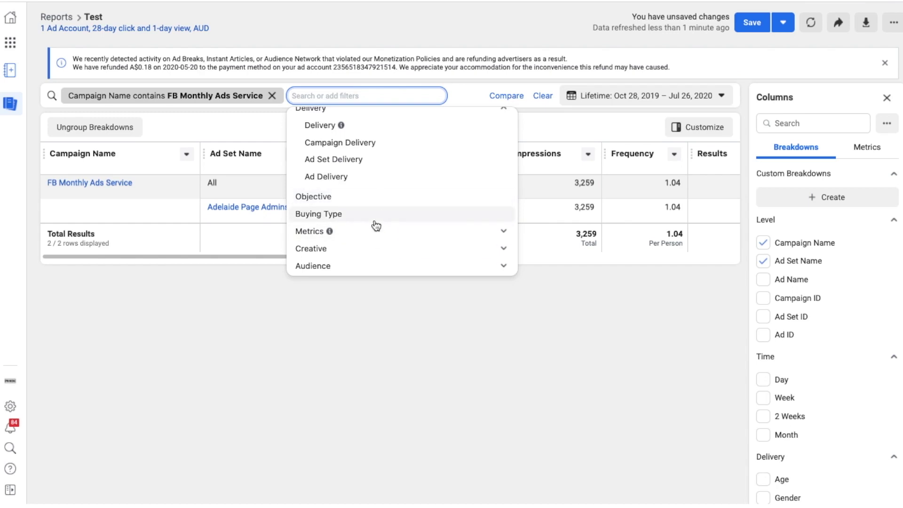
{"action": "scroll", "coordinate": [379, 188], "scroll_direction": "up", "scroll_amount": 3}
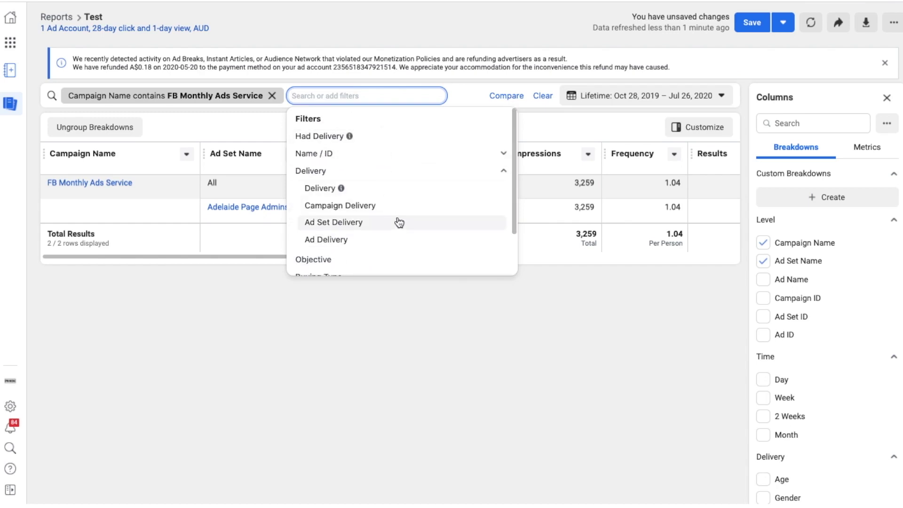
{"action": "left_click", "coordinate": [402, 324]}
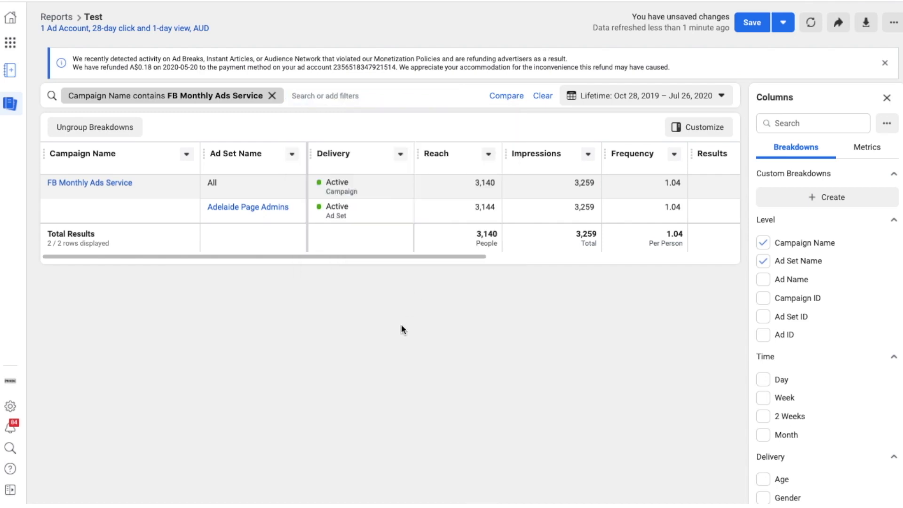
{"action": "left_click_drag", "start_coordinate": [353, 258], "coordinate": [305, 258]}
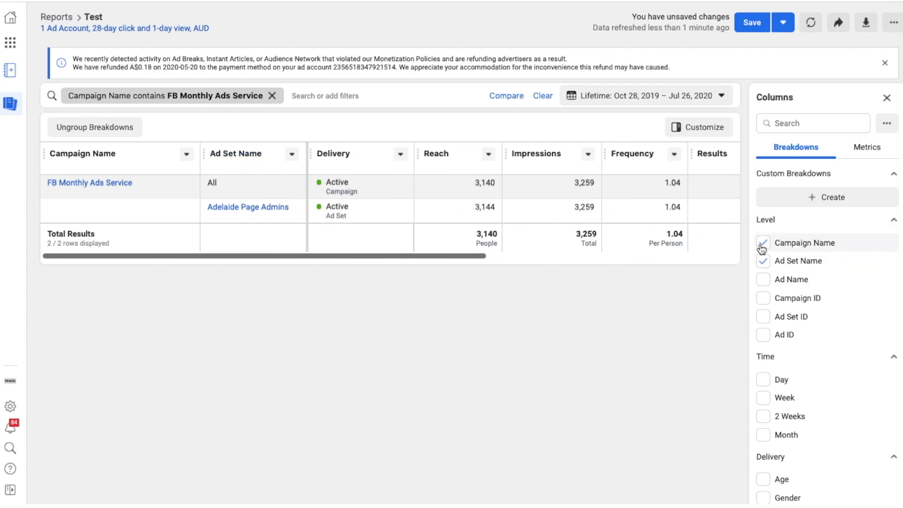
{"action": "mouse_move", "coordinate": [98, 157]}
{"action": "left_mouse_down"}
{"action": "mouse_move", "coordinate": [114, 161]}
{"action": "mouse_move", "coordinate": [106, 159]}
{"action": "left_mouse_up"}
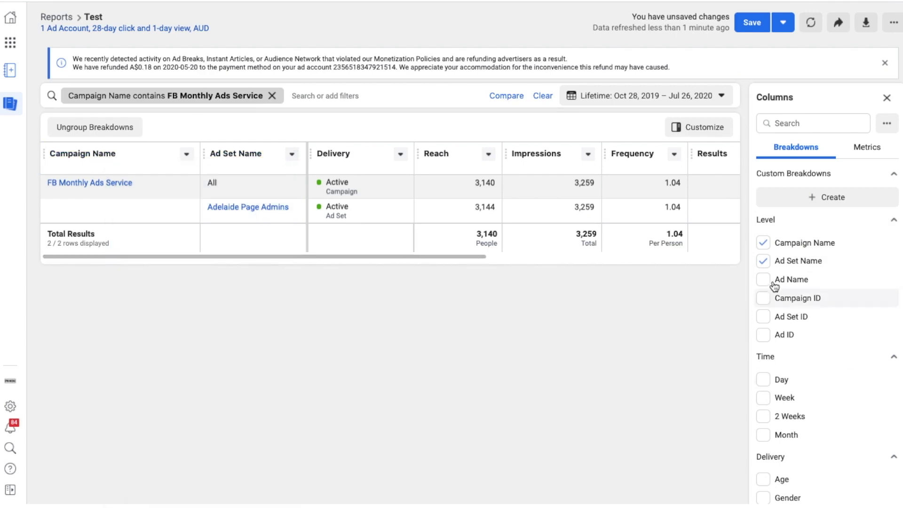
Remove the Ad Set Name breakdown and the Impressions and Delivery metrics from the report's columns
{"action": "left_click", "coordinate": [763, 261]}
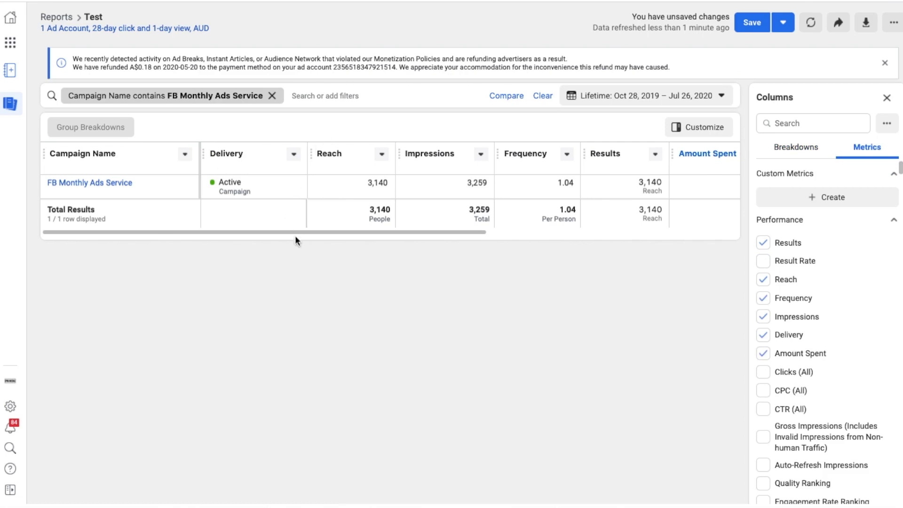
{"action": "left_click_drag", "start_coordinate": [351, 232], "coordinate": [384, 245]}
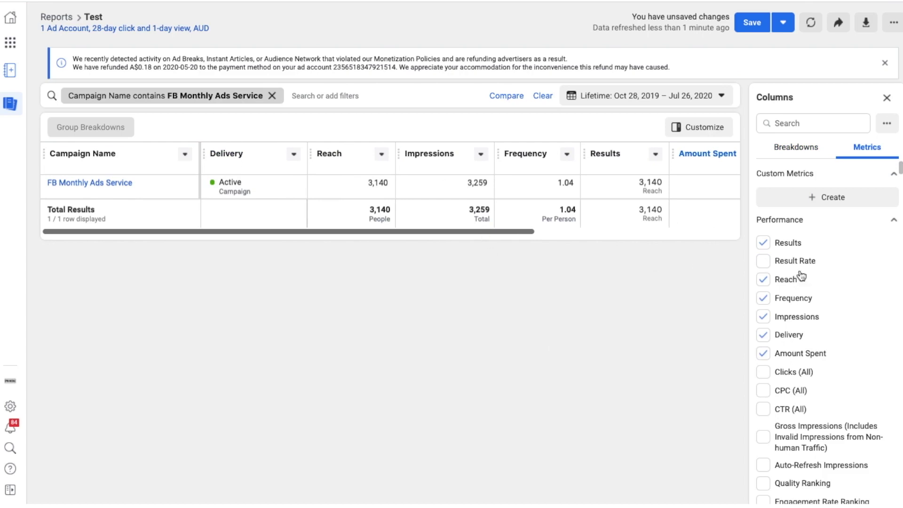
{"action": "mouse_move", "coordinate": [767, 244]}
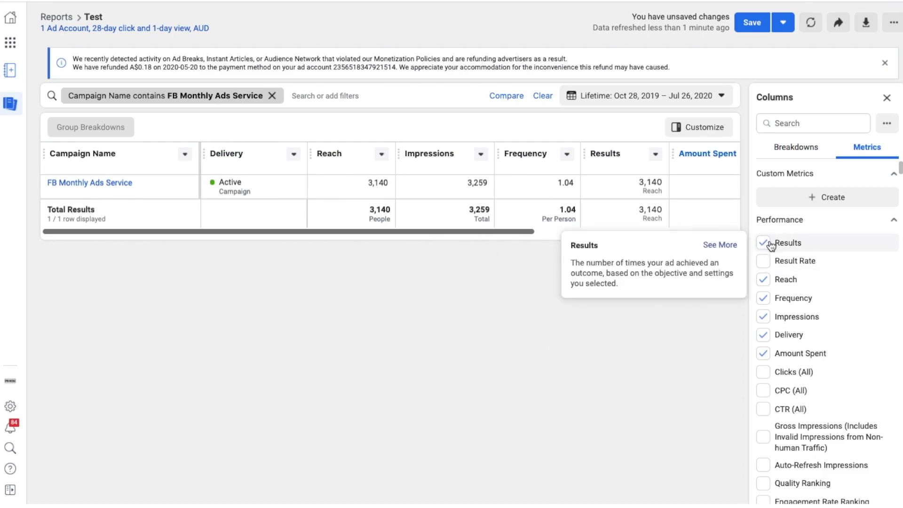
{"action": "left_click", "coordinate": [764, 300]}
{"action": "mouse_move", "coordinate": [765, 318]}
{"action": "left_click", "coordinate": [764, 317]}
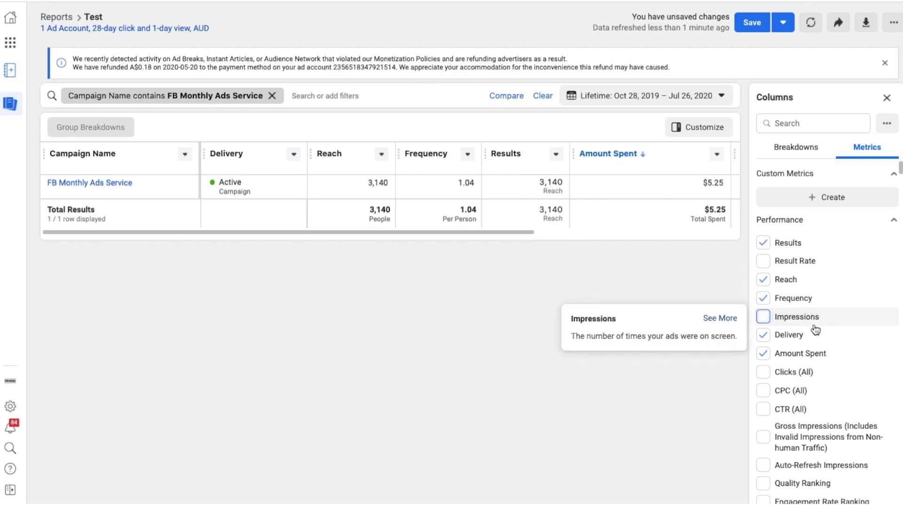
{"action": "mouse_move", "coordinate": [794, 341]}
{"action": "left_click", "coordinate": [794, 342]}
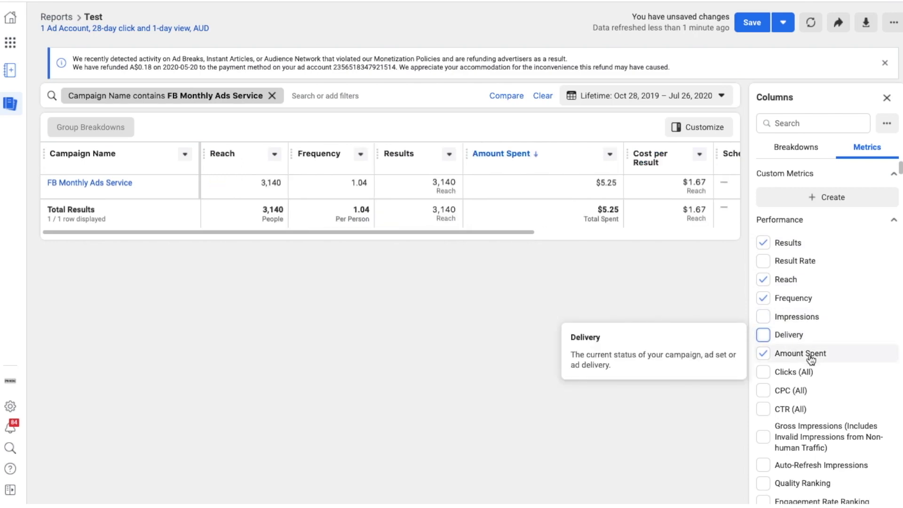
Search the column metrics for "sche", remove the Schedule metric from the report, and close the column settings
{"action": "left_click_drag", "start_coordinate": [486, 233], "coordinate": [632, 231]}
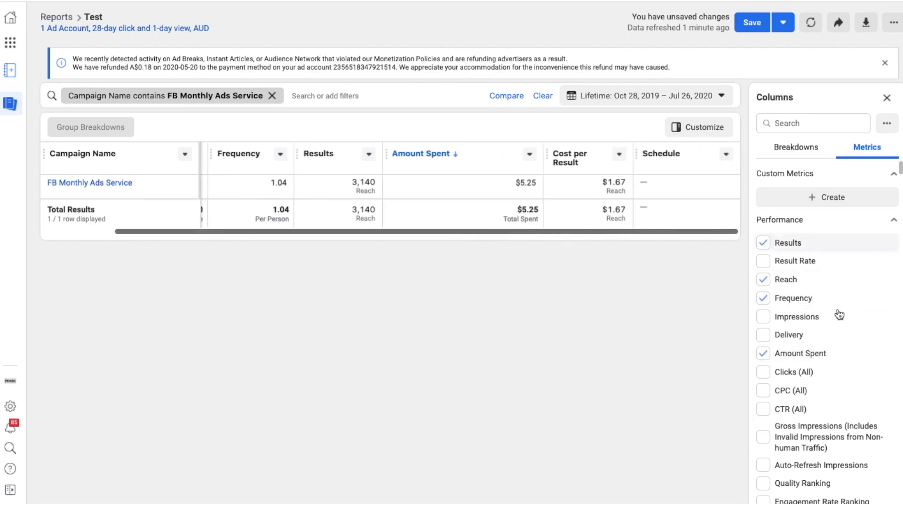
{"action": "scroll", "coordinate": [836, 313], "scroll_direction": "down", "scroll_amount": 20}
{"action": "scroll", "coordinate": [849, 305], "scroll_direction": "down", "scroll_amount": 20}
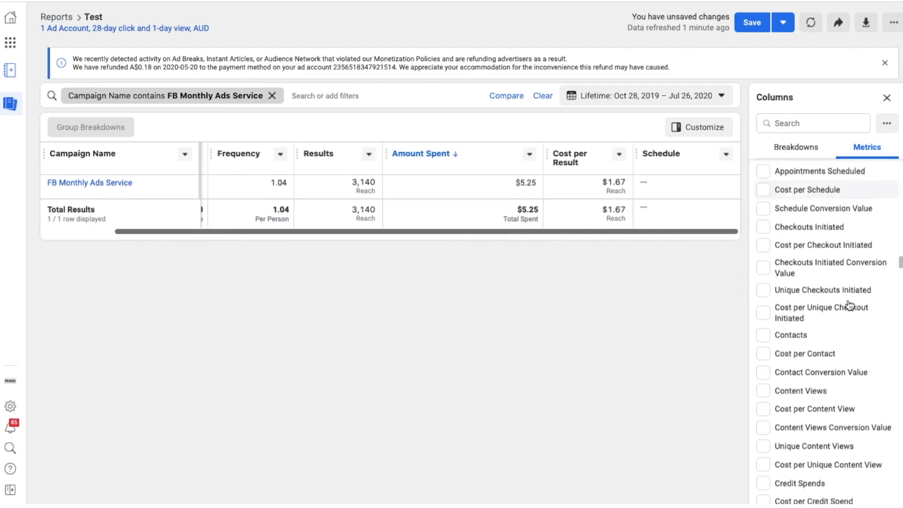
{"action": "scroll", "coordinate": [849, 329], "scroll_direction": "up", "scroll_amount": 20}
{"action": "scroll", "coordinate": [851, 335], "scroll_direction": "down", "scroll_amount": 15}
{"action": "scroll", "coordinate": [849, 336], "scroll_direction": "down", "scroll_amount": 20}
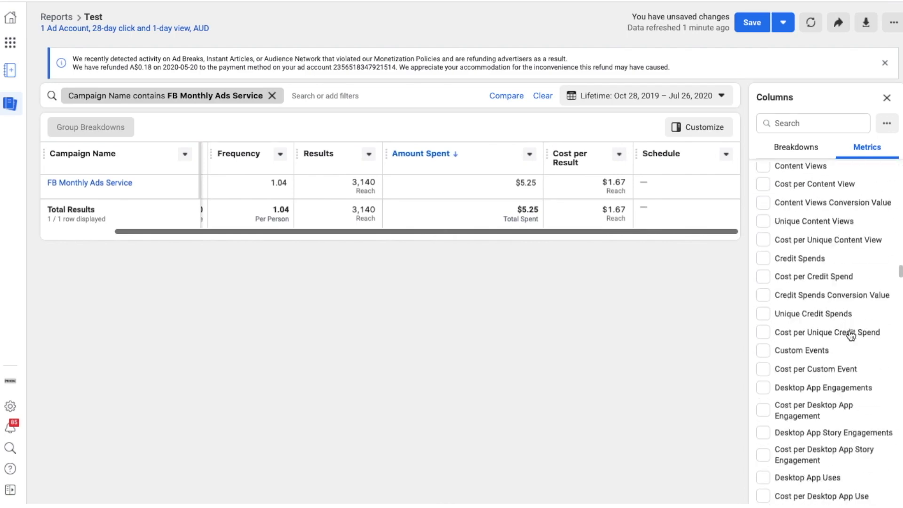
{"action": "left_click", "coordinate": [784, 123]}
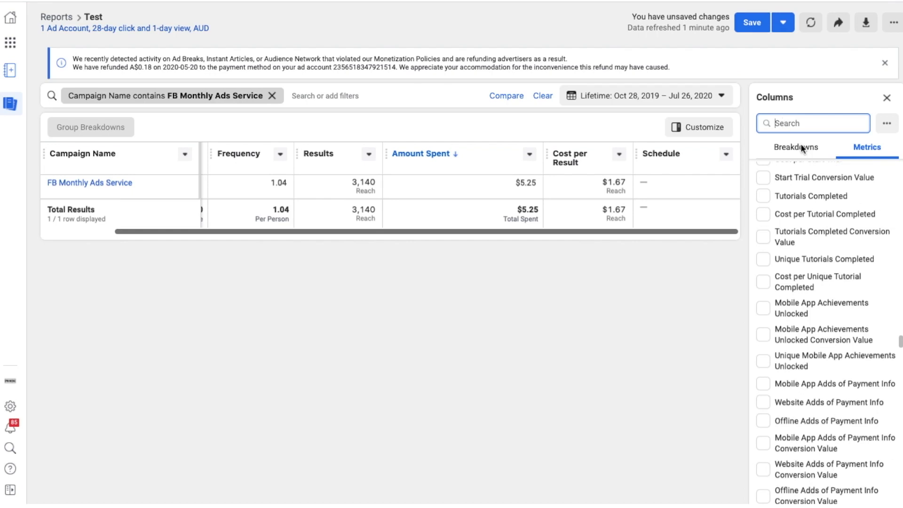
{"action": "type", "text": "sched"}
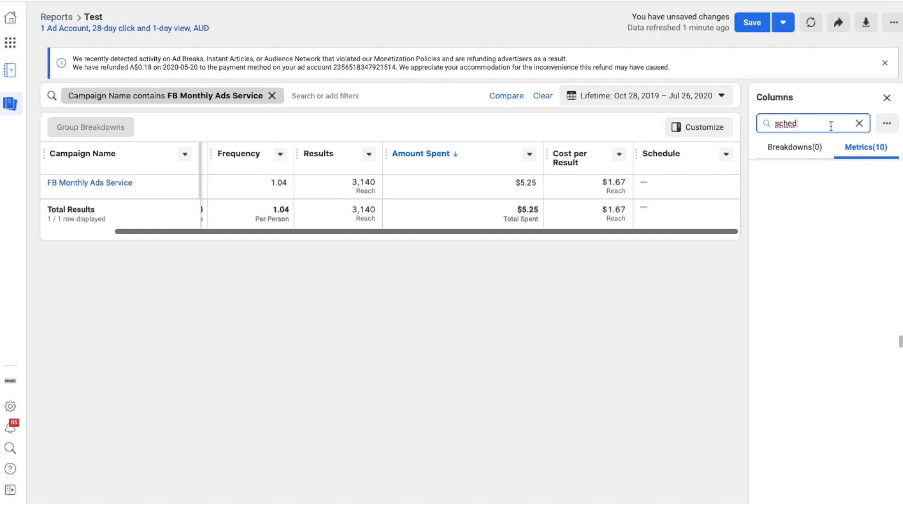
{"action": "key", "text": "BackSpace"}
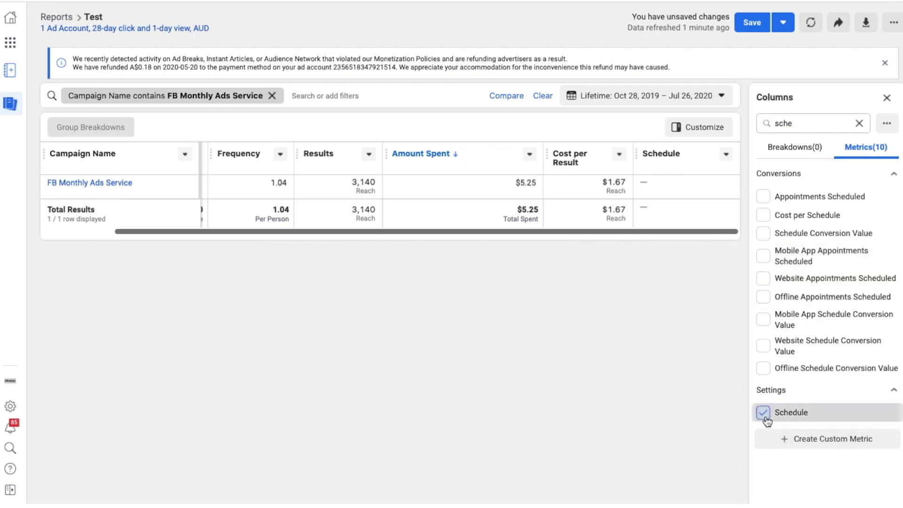
{"action": "left_click", "coordinate": [763, 413]}
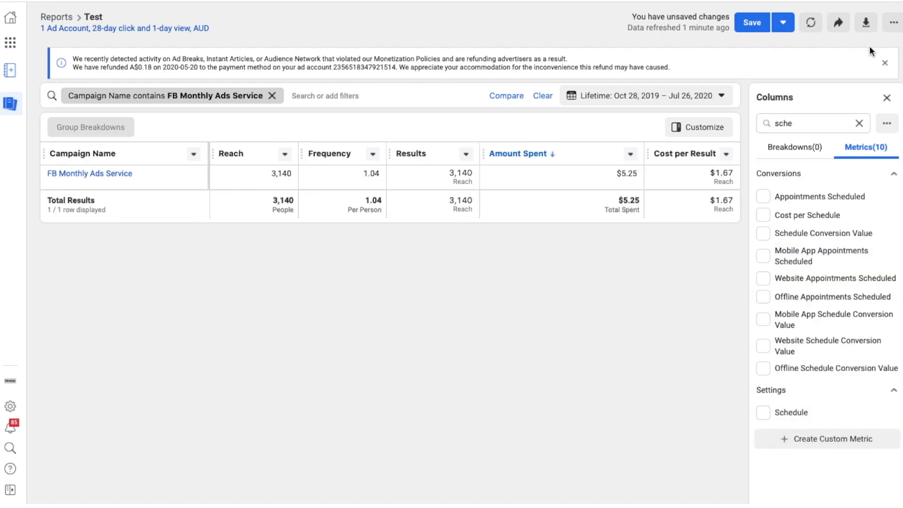
{"action": "left_click", "coordinate": [887, 98]}
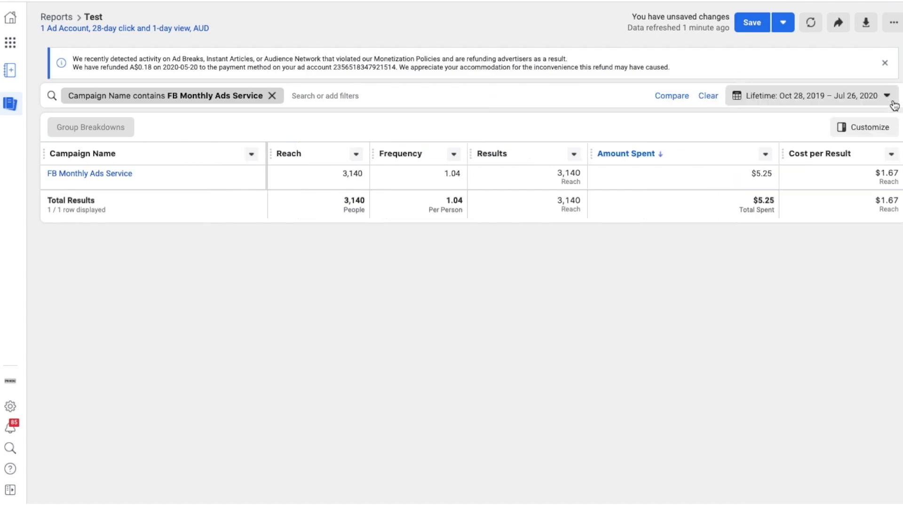
Check the report's date range options and save the report
{"action": "left_click", "coordinate": [776, 99]}
{"action": "left_click", "coordinate": [598, 440]}
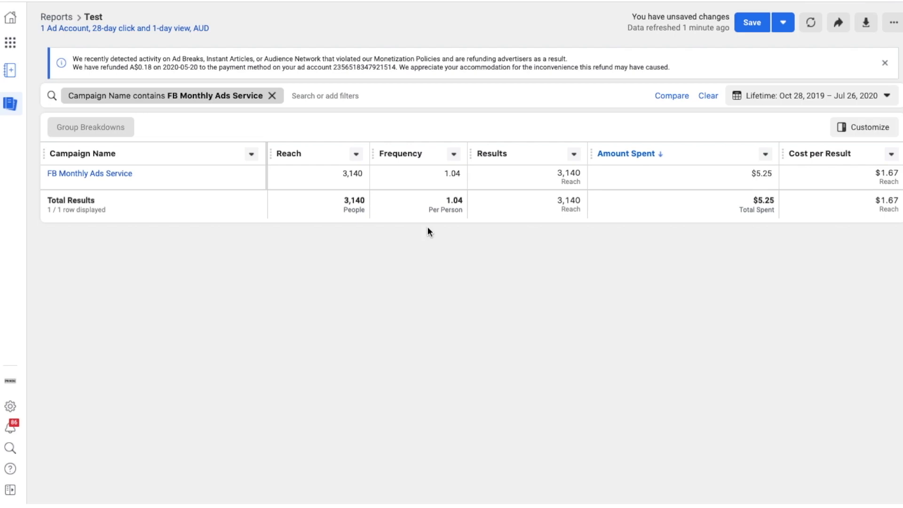
{"action": "left_click", "coordinate": [761, 29]}
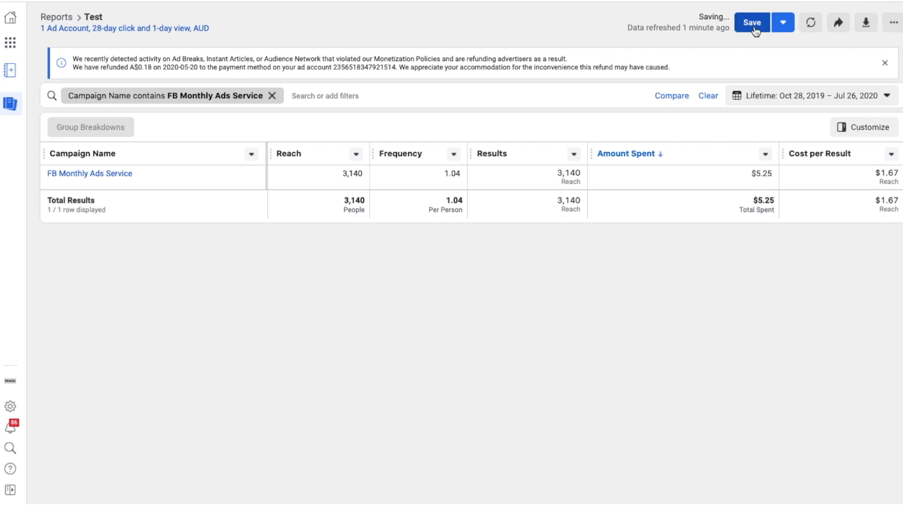
Clear the report's title, re-enter it as Test, and save the report
{"action": "left_click", "coordinate": [137, 18]}
{"action": "type", "text": "Te"}
{"action": "key", "text": "BackSpace"}
{"action": "key", "text": "BackSpace"}
{"action": "key", "text": "BackSpace"}
{"action": "key", "text": "BackSpace"}
{"action": "key", "text": "BackSpace"}
{"action": "key", "text": "BackSpace"}
{"action": "key", "text": "BackSpace"}
{"action": "key", "text": "BackSpace"}
{"action": "key", "text": "BackSpace"}
{"action": "key", "text": "BackSpace"}
{"action": "key", "text": "BackSpace"}
{"action": "key", "text": "BackSpace"}
{"action": "key", "text": "BackSpace"}
{"action": "key", "text": "BackSpace"}
{"action": "key", "text": "BackSpace"}
{"action": "key", "text": "BackSpace"}
{"action": "key", "text": "BackSpace"}
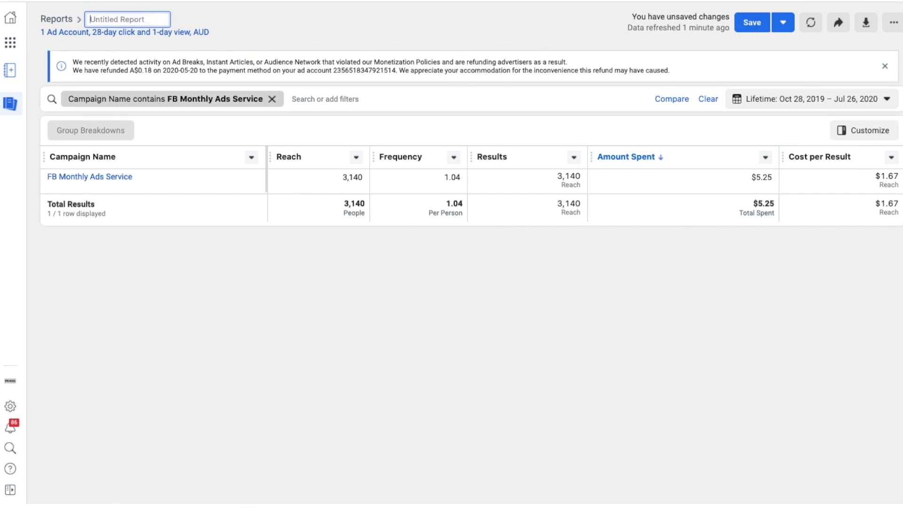
{"action": "type", "text": "Test"}
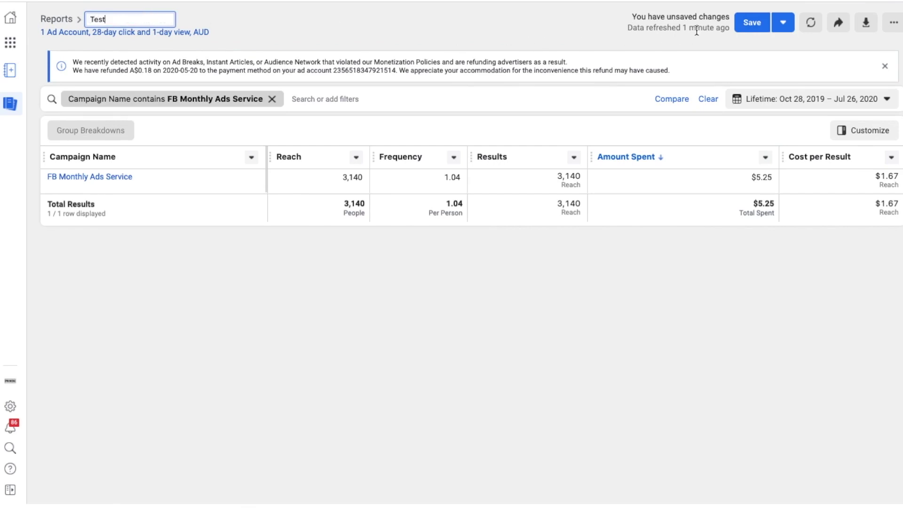
{"action": "left_click", "coordinate": [737, 26]}
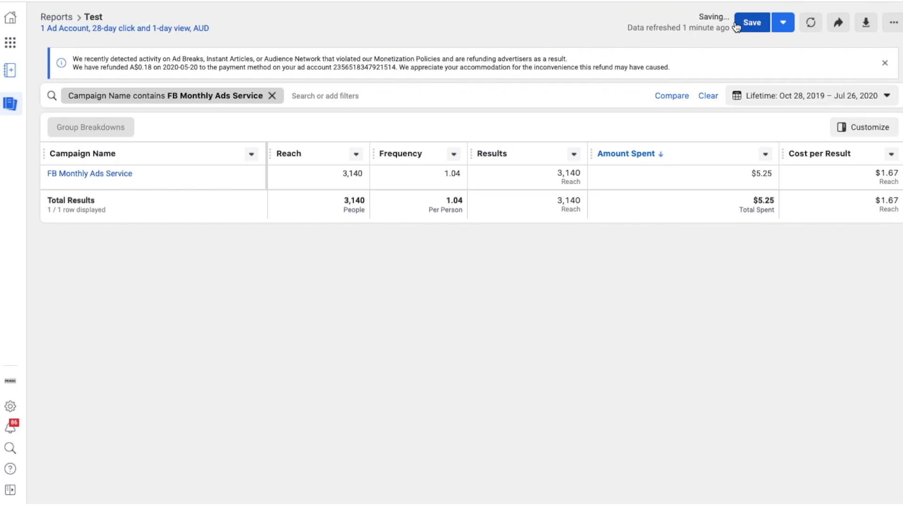
Review the report's export format options and capture a screenshot of the results table
{"action": "left_click", "coordinate": [867, 24]}
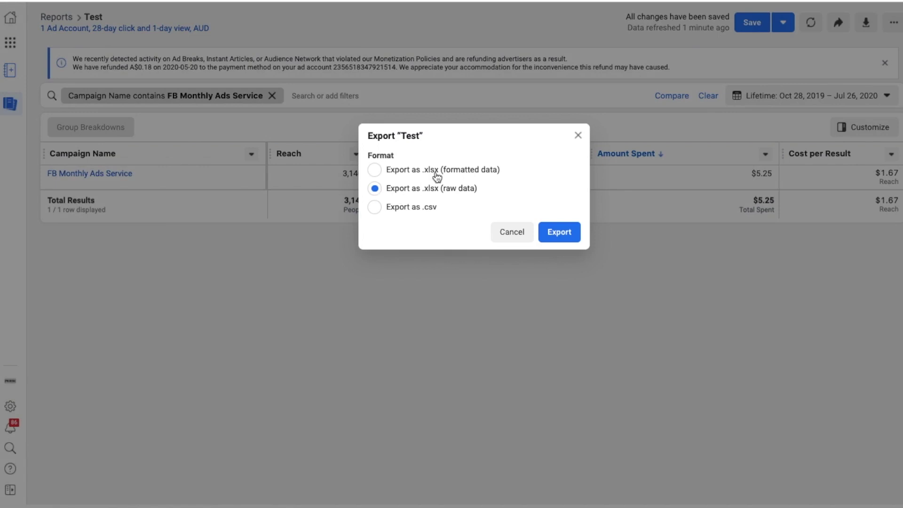
{"action": "left_click", "coordinate": [579, 136]}
{"action": "key", "text": "super+shift+4"}
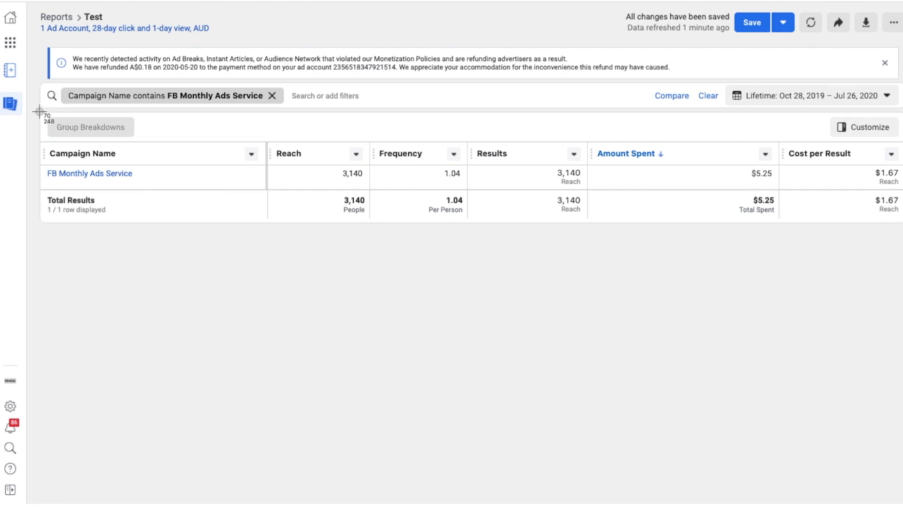
{"action": "left_click_drag", "start_coordinate": [35, 108], "coordinate": [896, 227]}
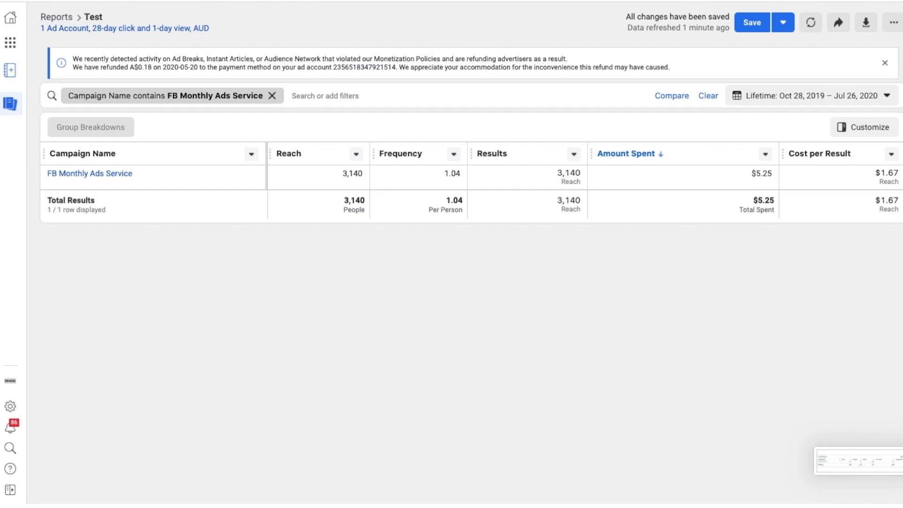
Try scheduling a Weekly (Monday) email export of the report to one subscriber, and cancel the report settings
{"action": "left_click", "coordinate": [156, 29]}
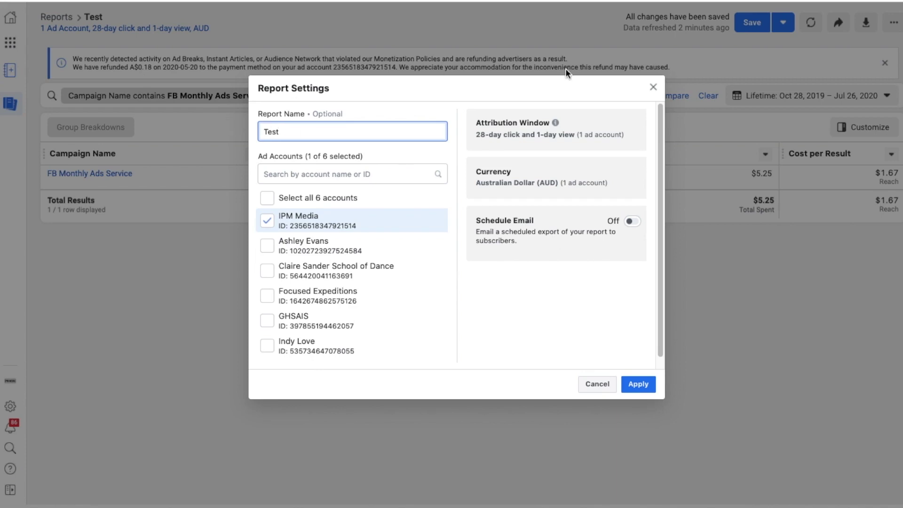
{"action": "left_click", "coordinate": [653, 88]}
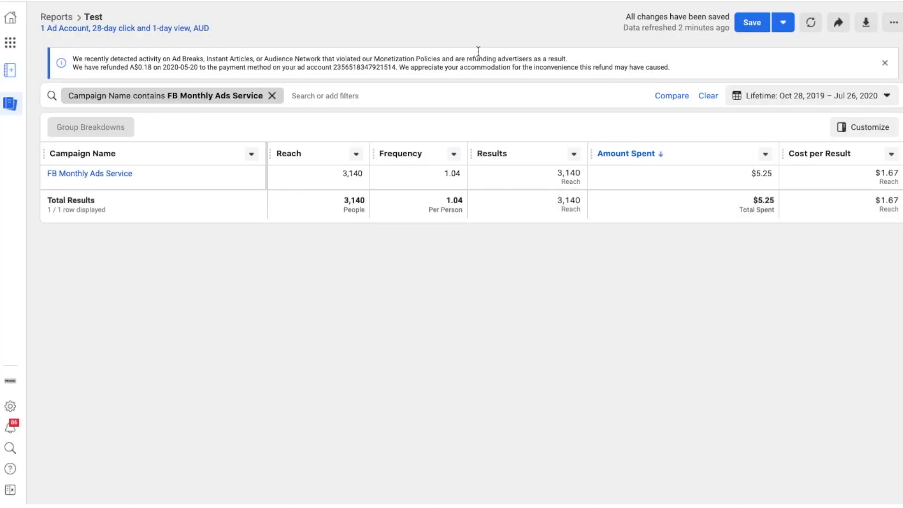
{"action": "left_click", "coordinate": [201, 29]}
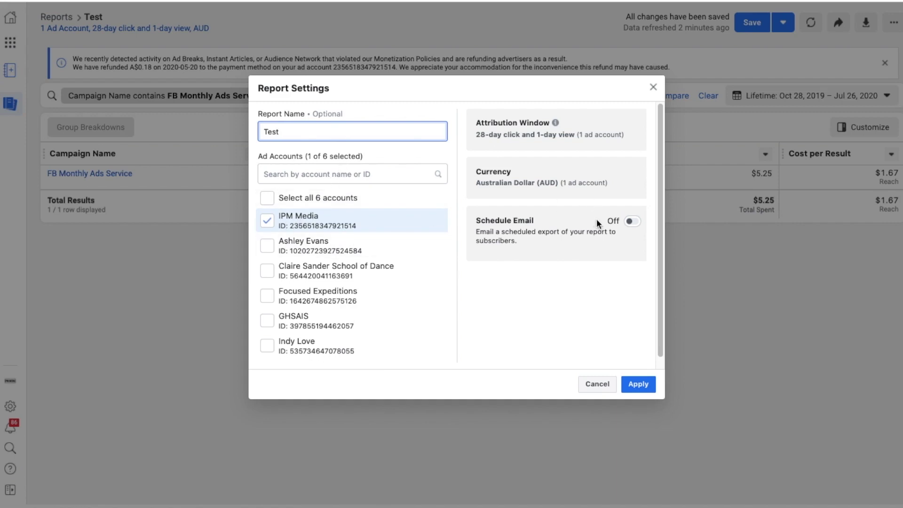
{"action": "left_click", "coordinate": [629, 223]}
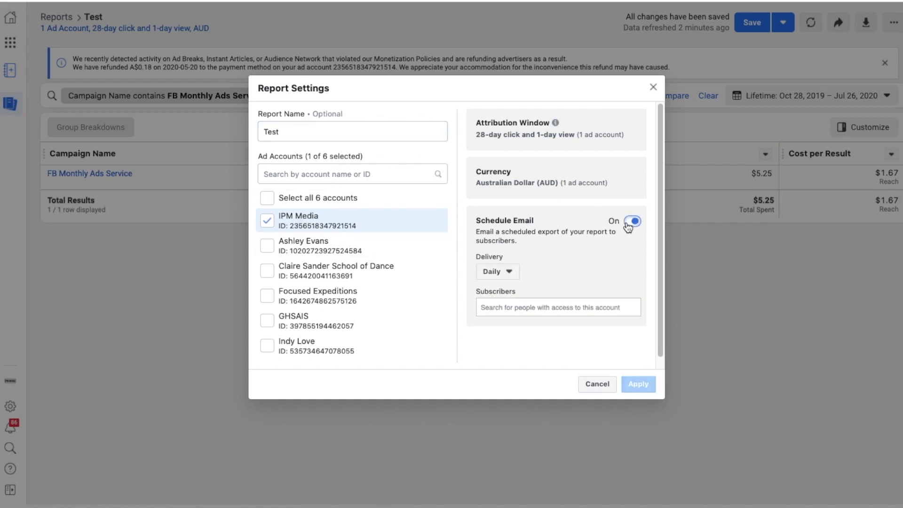
{"action": "left_click", "coordinate": [507, 273]}
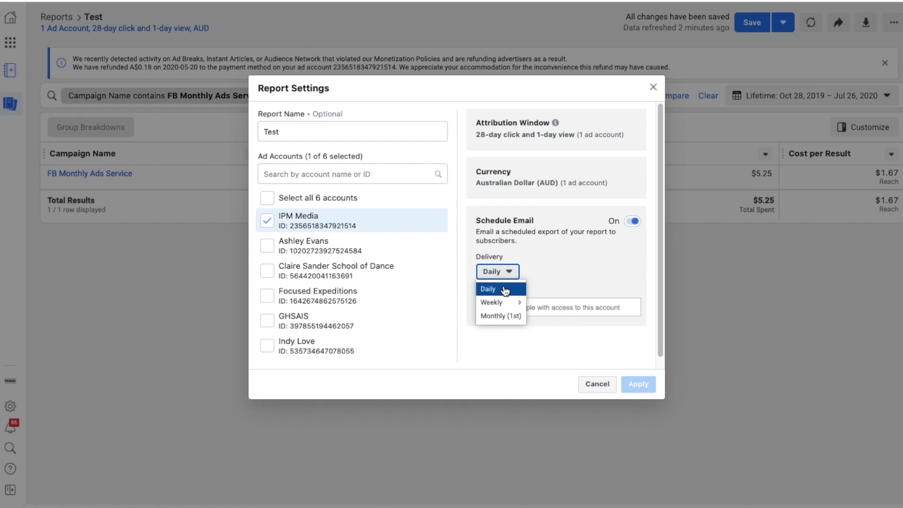
{"action": "mouse_move", "coordinate": [505, 307]}
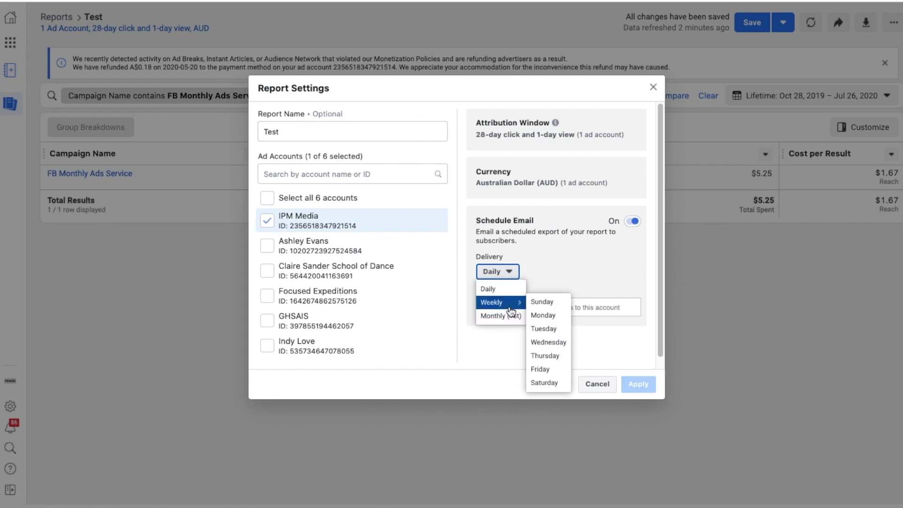
{"action": "left_click", "coordinate": [546, 315]}
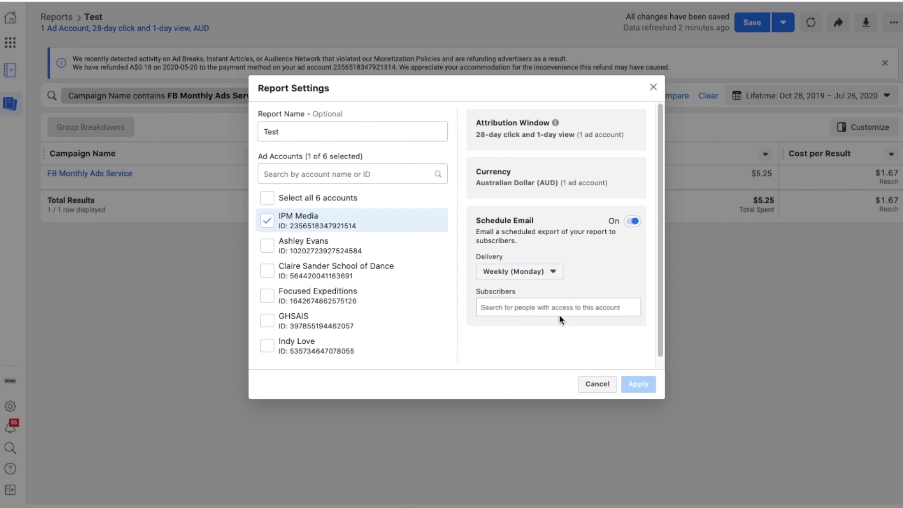
{"action": "left_click", "coordinate": [559, 307]}
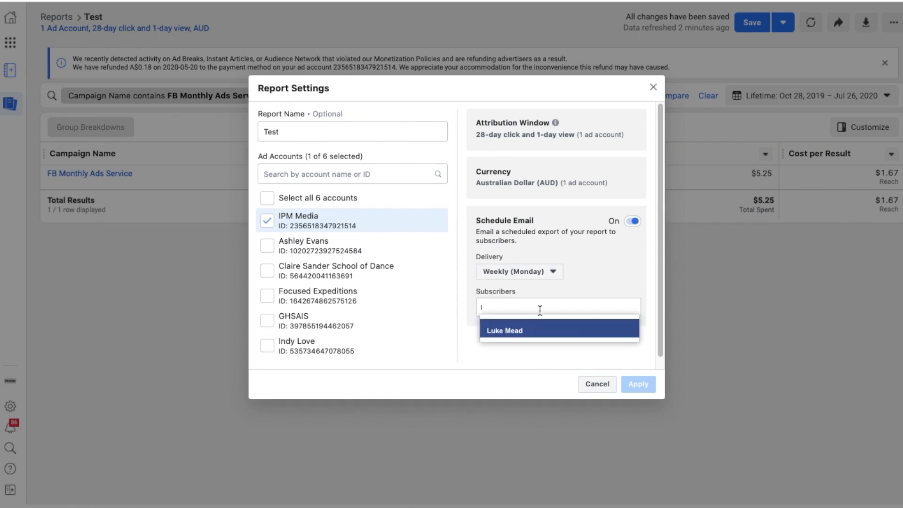
{"action": "left_click", "coordinate": [533, 330]}
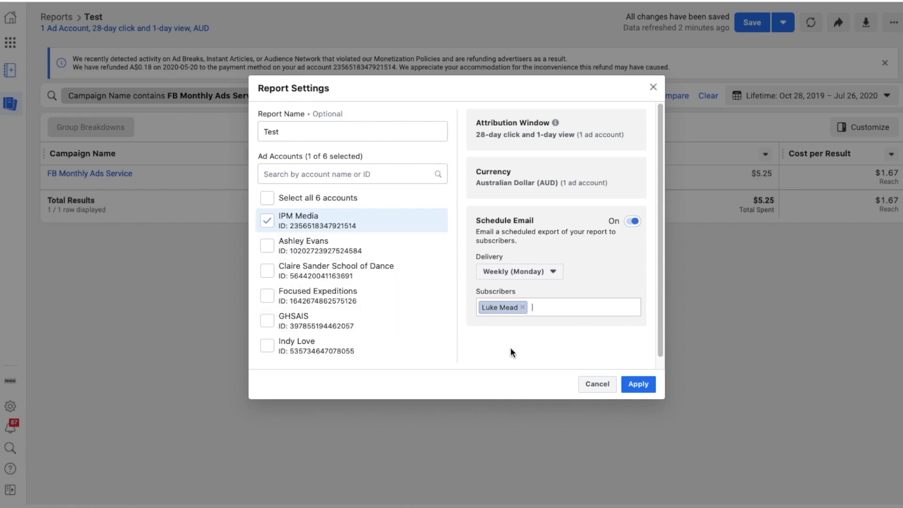
{"action": "left_click", "coordinate": [607, 389]}
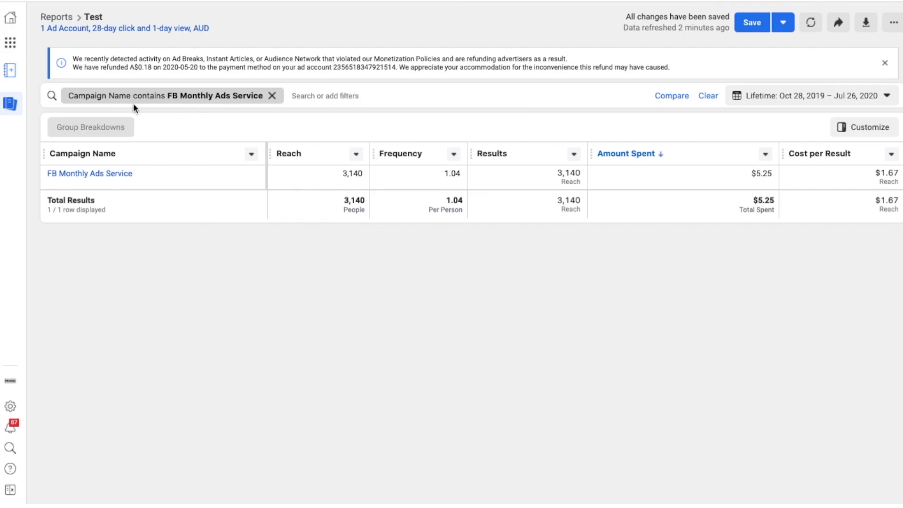
Replace the Campaign Name filter with a filter showing only campaigns whose Delivery is Active
{"action": "left_click", "coordinate": [273, 96]}
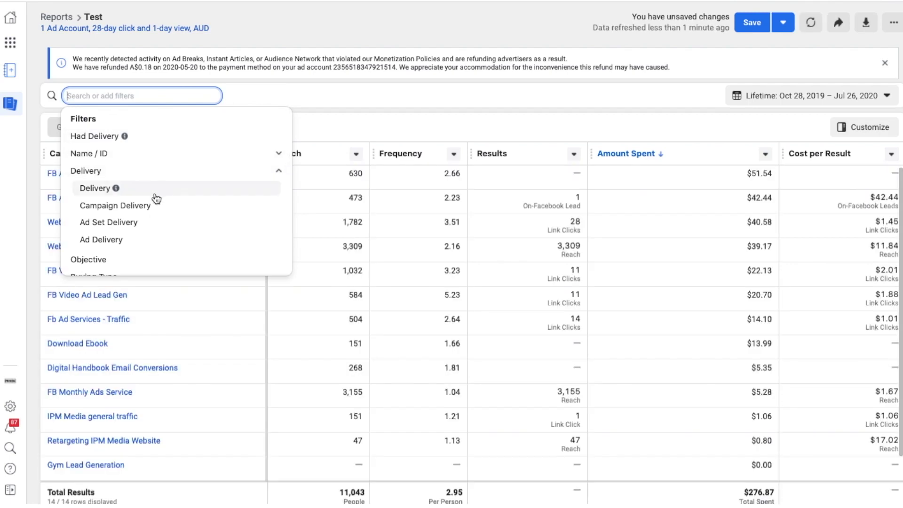
{"action": "left_click", "coordinate": [155, 194]}
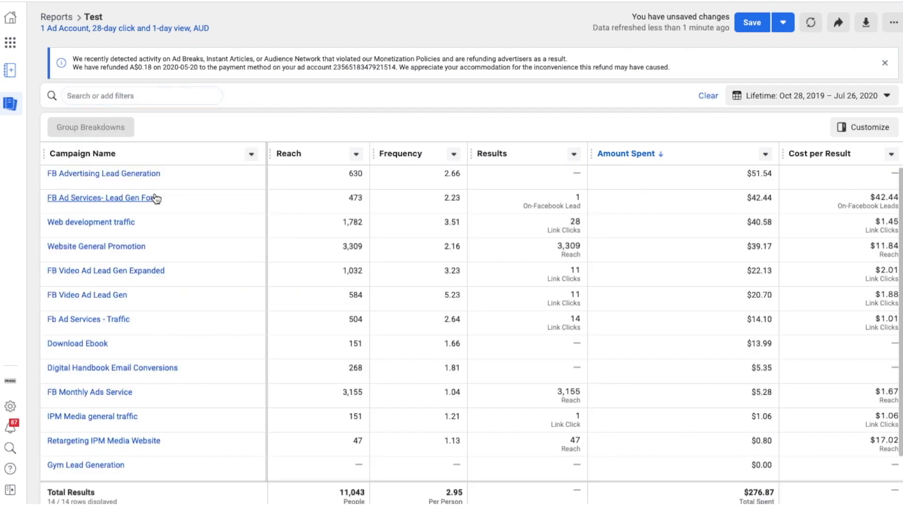
{"action": "left_click", "coordinate": [74, 143]}
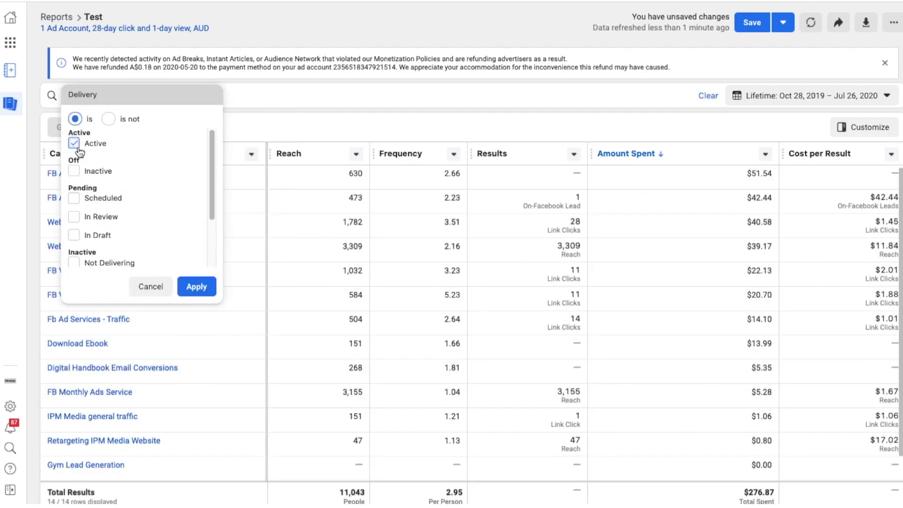
{"action": "left_click", "coordinate": [200, 285]}
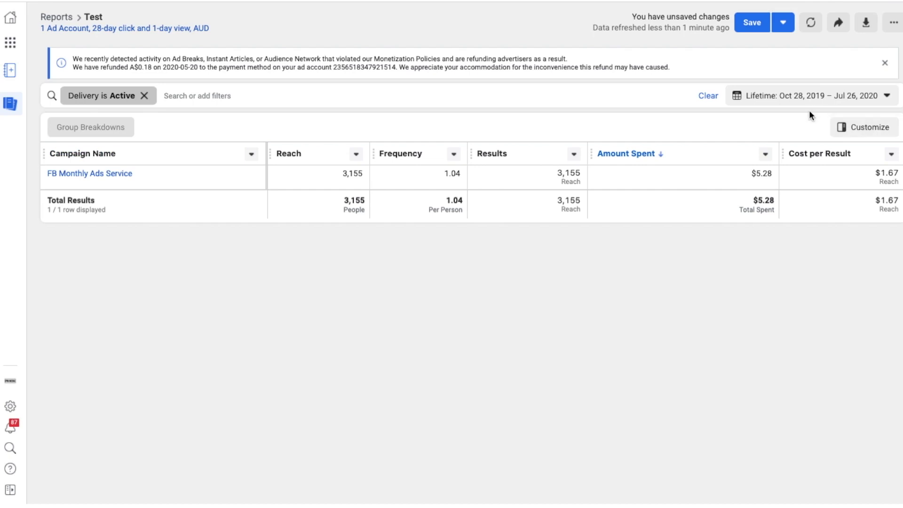
Examine the report's date range presets and calendar
{"action": "left_click", "coordinate": [787, 104]}
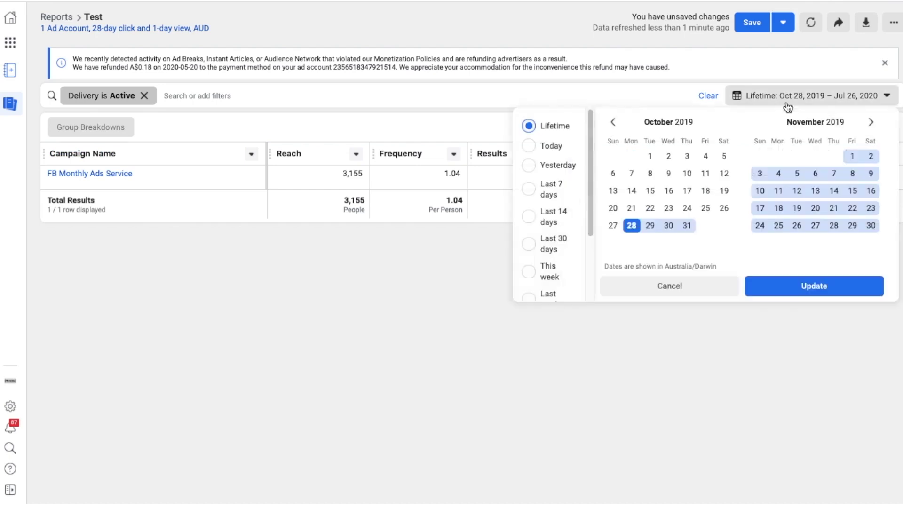
{"action": "left_click", "coordinate": [570, 98]}
{"action": "left_click", "coordinate": [583, 281]}
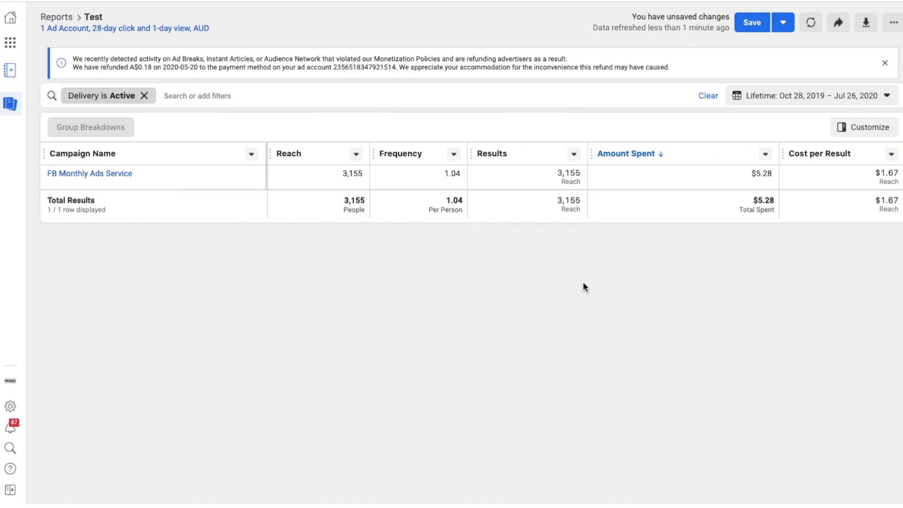